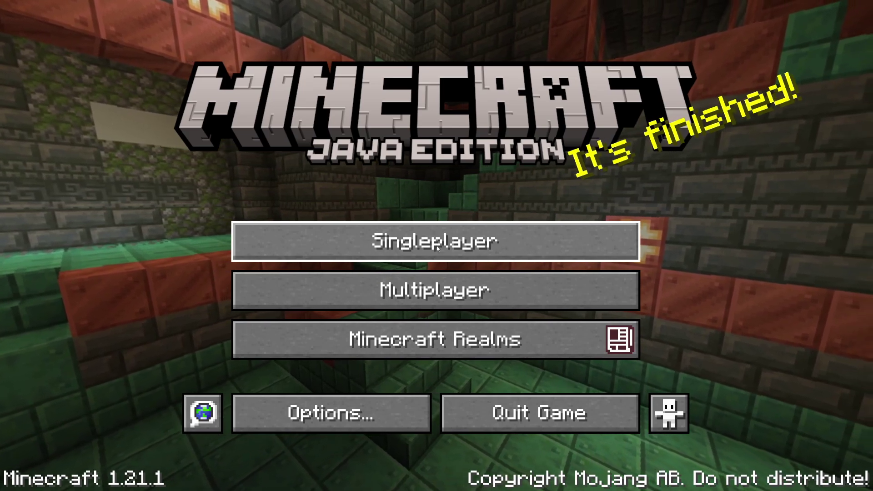
- Leave the Minecraft title screen and show the Windows desktop
key(super+d)
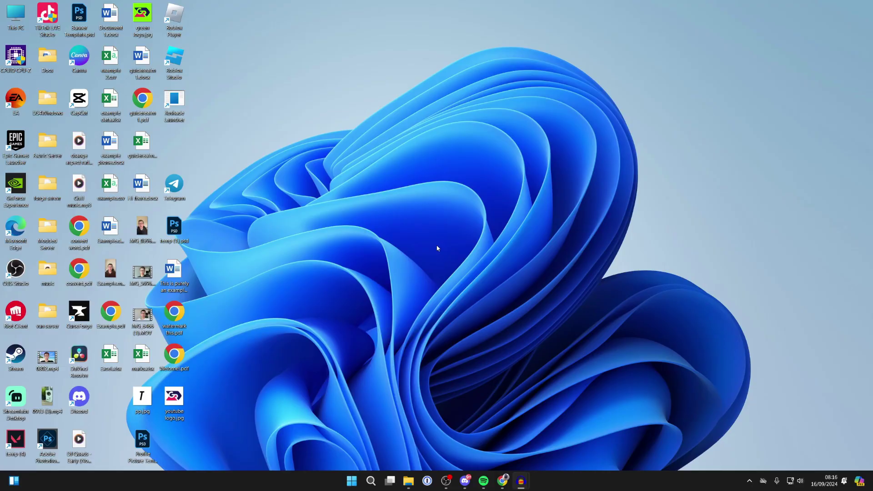
- Search Google for 'optifine' in Chrome and go to the optifine.net Downloads page
click(502, 481)
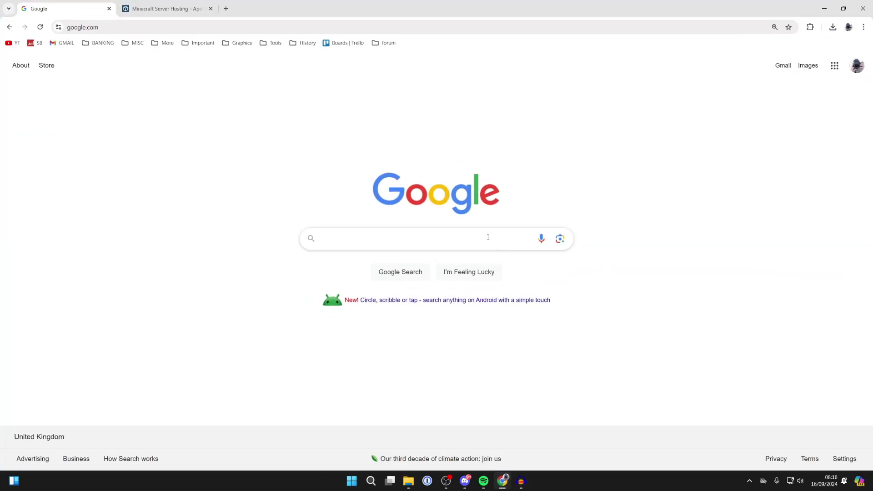
text(optifine)
key(Return)
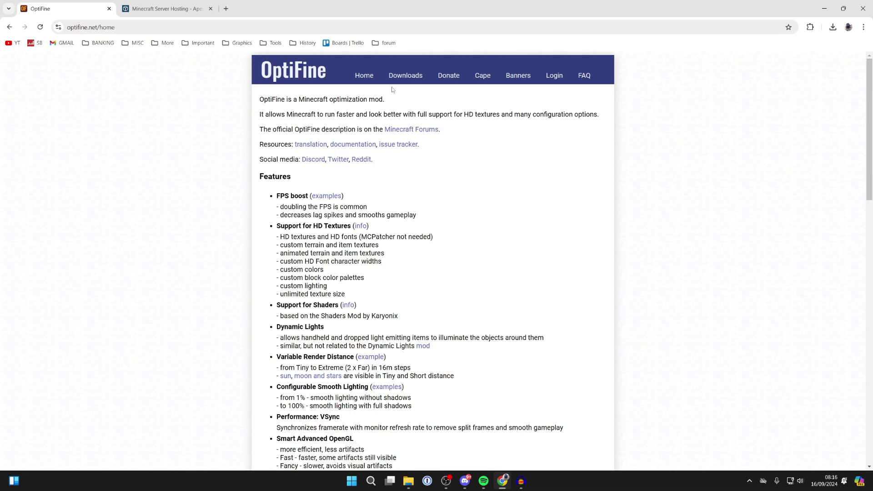
click(409, 78)
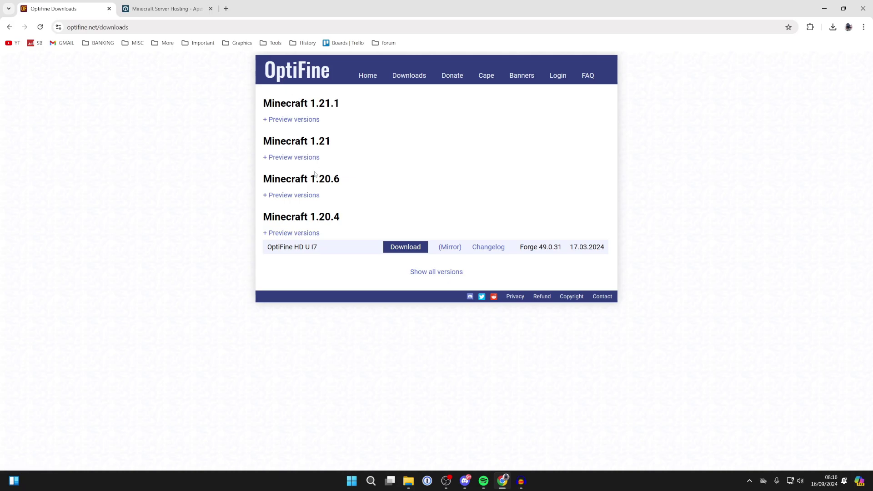
- Download the OptiFine HD U I7 jar for Minecraft 1.20.4, skipping the ad and accepting consent
drag(272, 248, 305, 250)
click(328, 232)
click(388, 248)
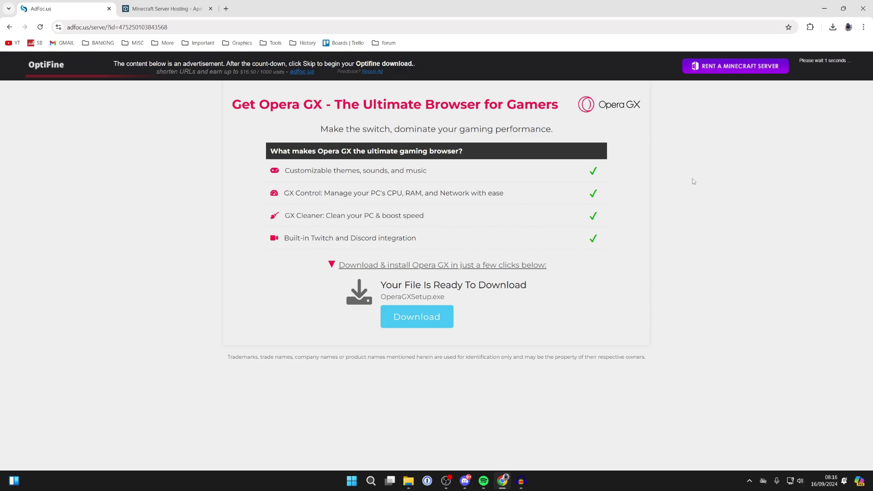
click(827, 67)
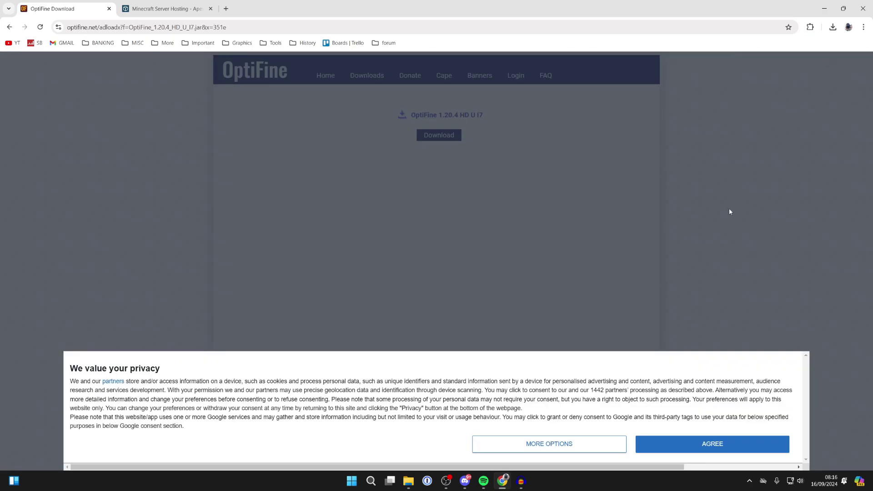
click(713, 443)
click(453, 136)
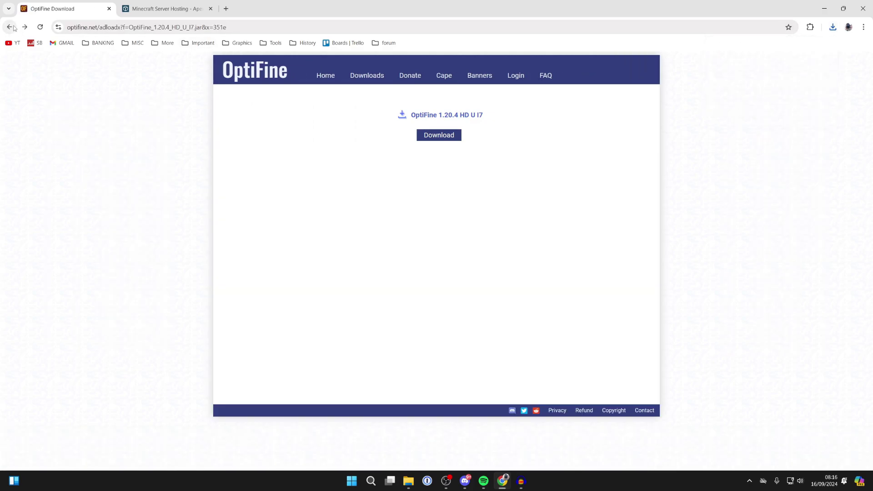
click(168, 4)
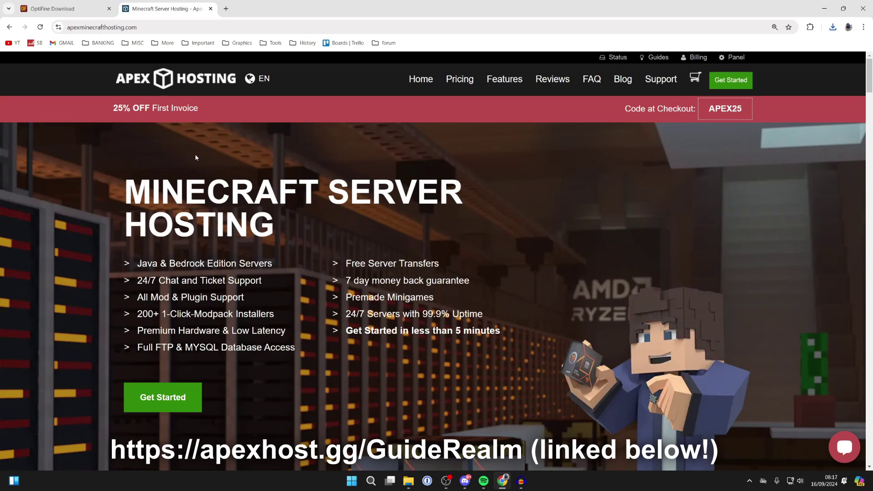
- Scroll through the Apex Hosting homepage, return to the top, then minimize Chrome
scroll(195, 157, down, 8)
scroll(201, 166, down, 1)
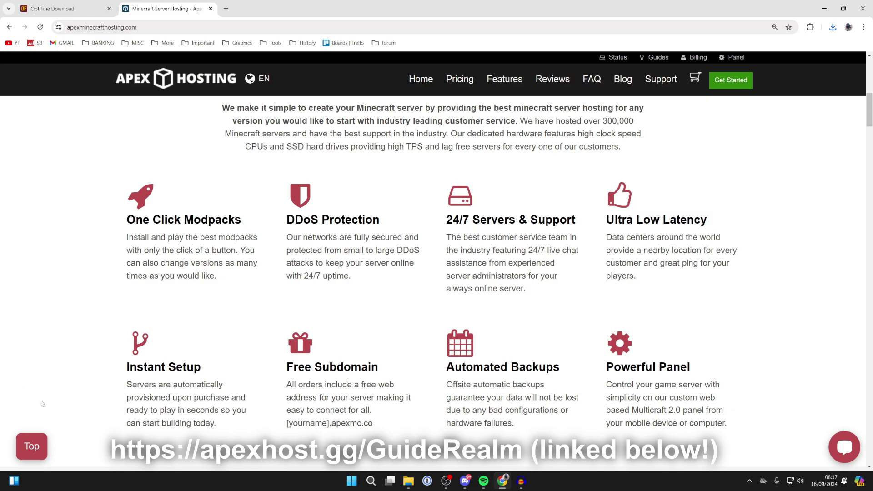
click(32, 446)
drag(131, 107, 178, 111)
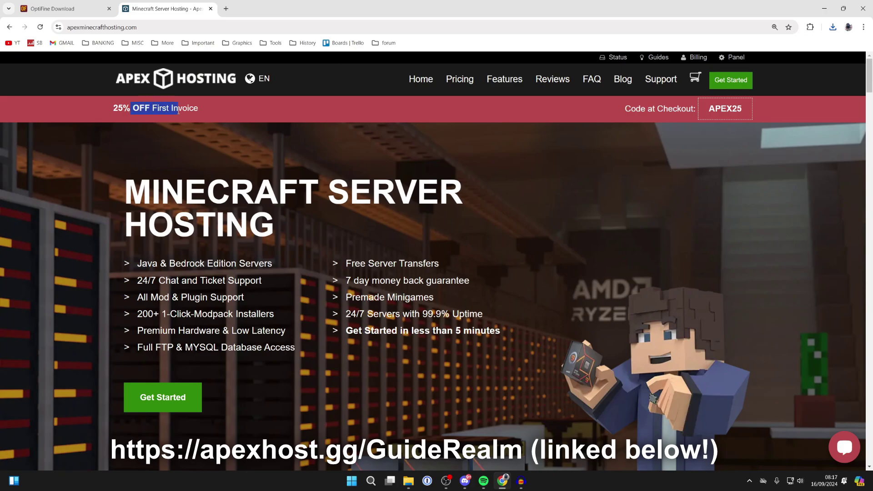
click(457, 116)
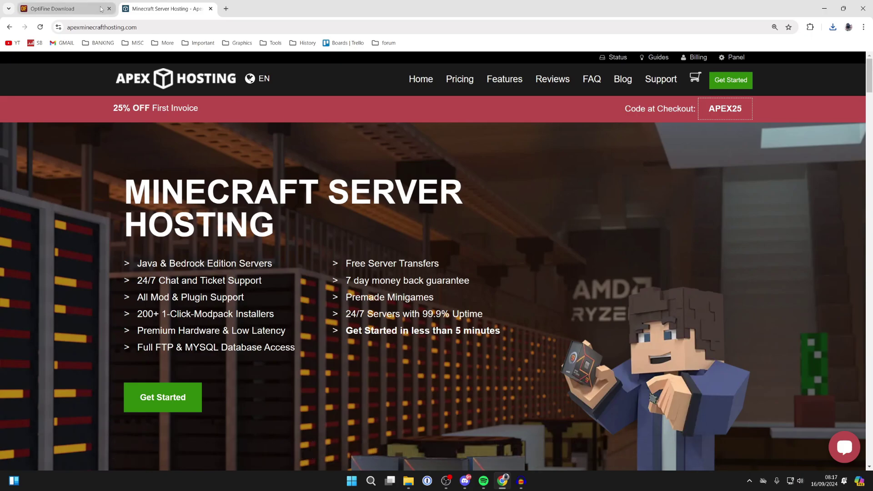
click(823, 7)
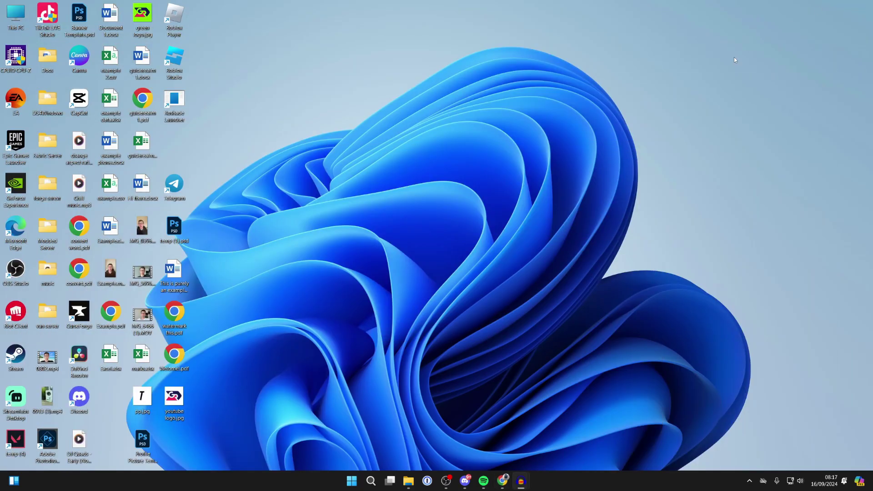
- Move OptiFine_1.20.4_HD_U_I7 (3).jar from Downloads onto the centre of the desktop
mouse_move(410, 484)
click(410, 483)
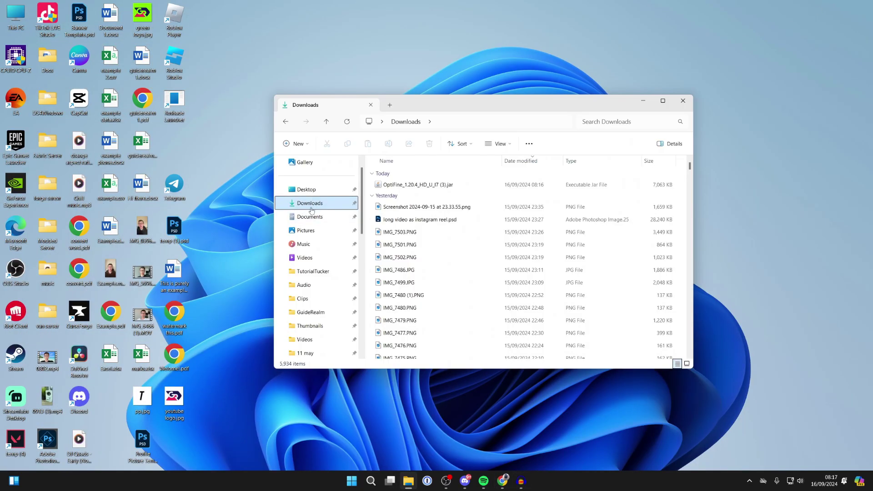
click(419, 186)
drag(418, 186, 239, 191)
click(643, 100)
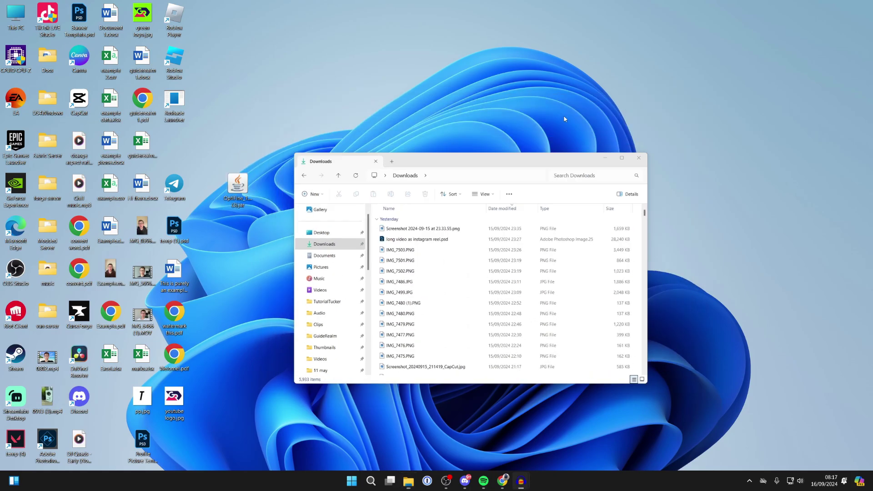
drag(238, 189, 458, 232)
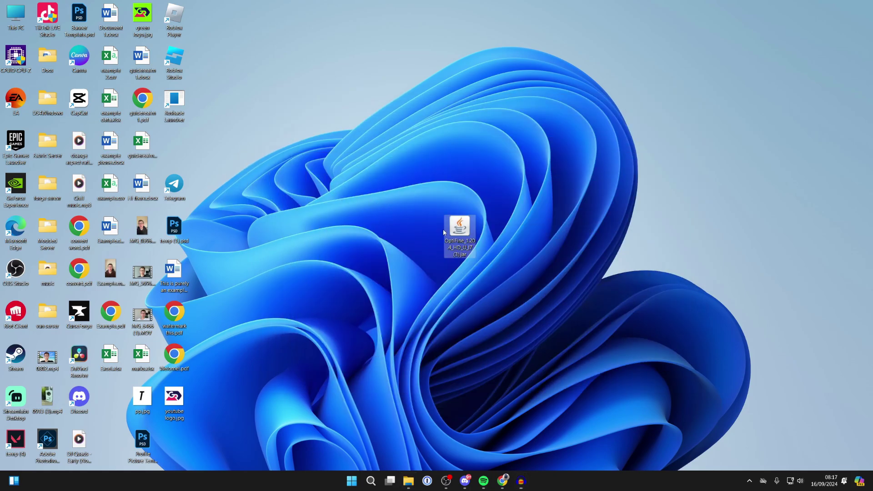
double_click(459, 232)
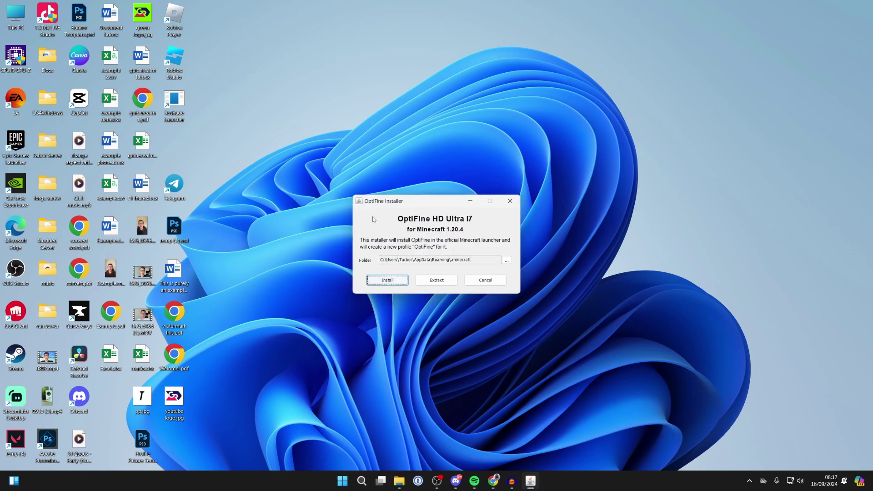
click(510, 203)
click(511, 201)
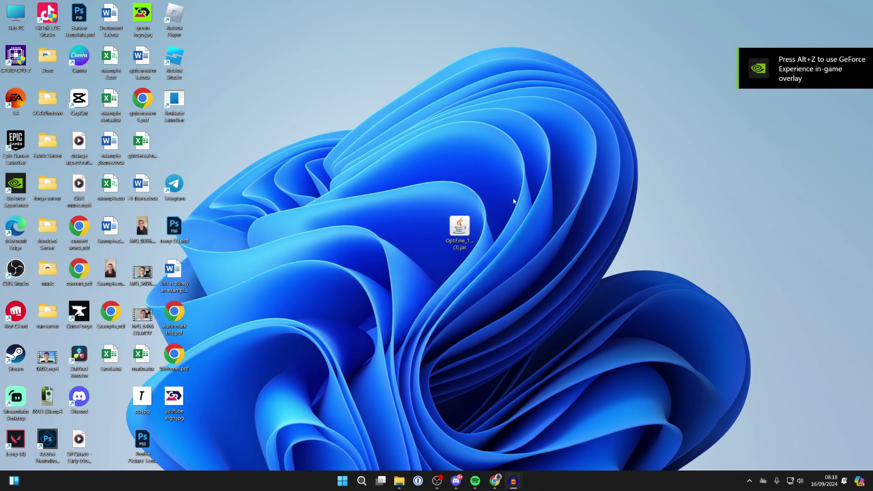
- Open the java.com Get Java page, decline its cookies, and minimize Chrome
click(503, 481)
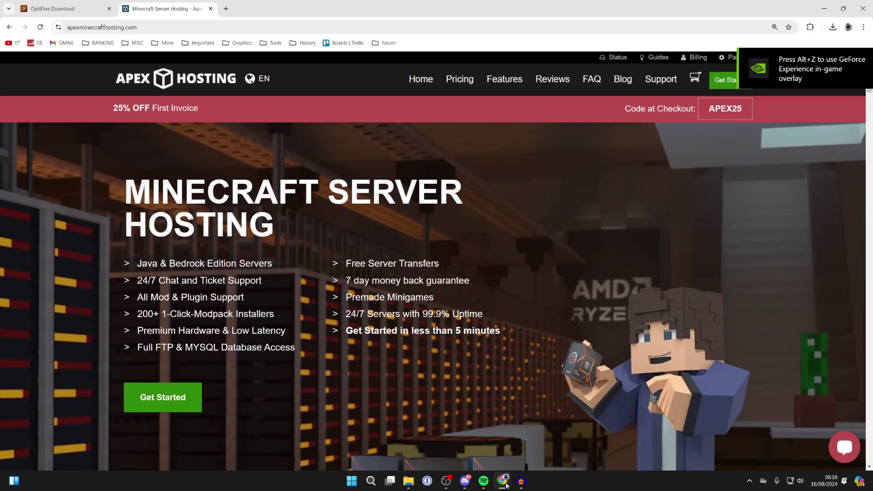
click(160, 30)
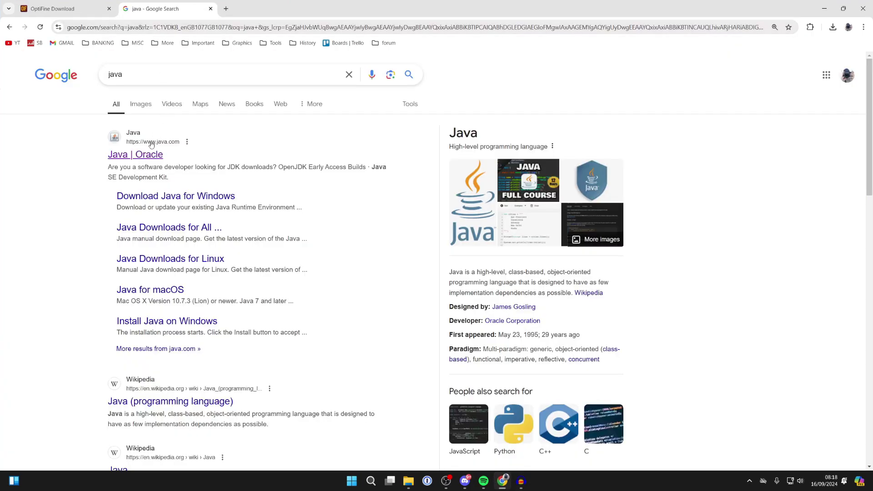
click(151, 151)
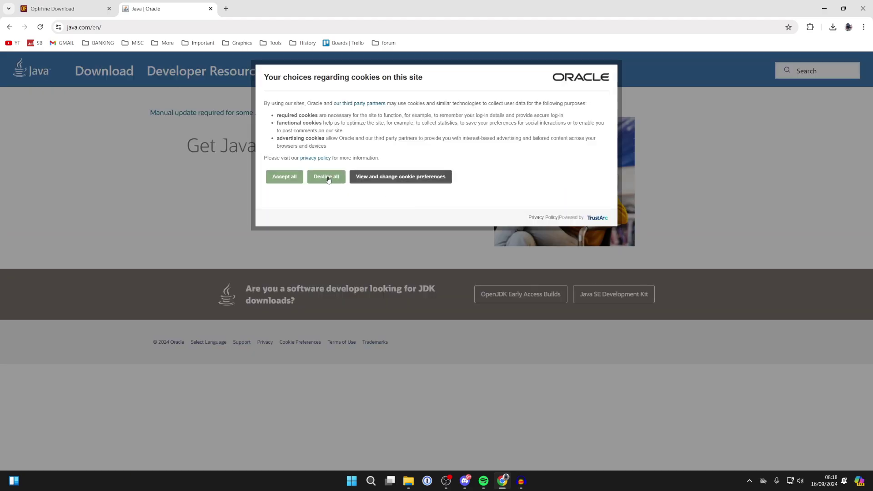
click(330, 178)
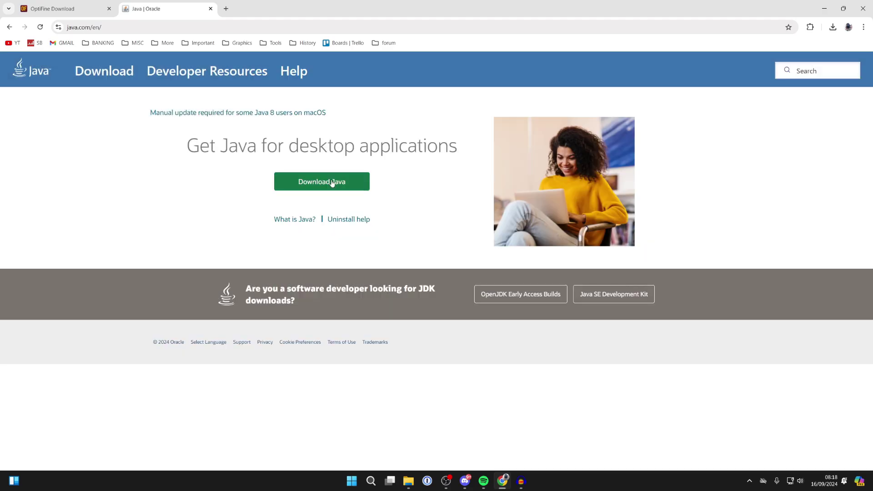
click(824, 6)
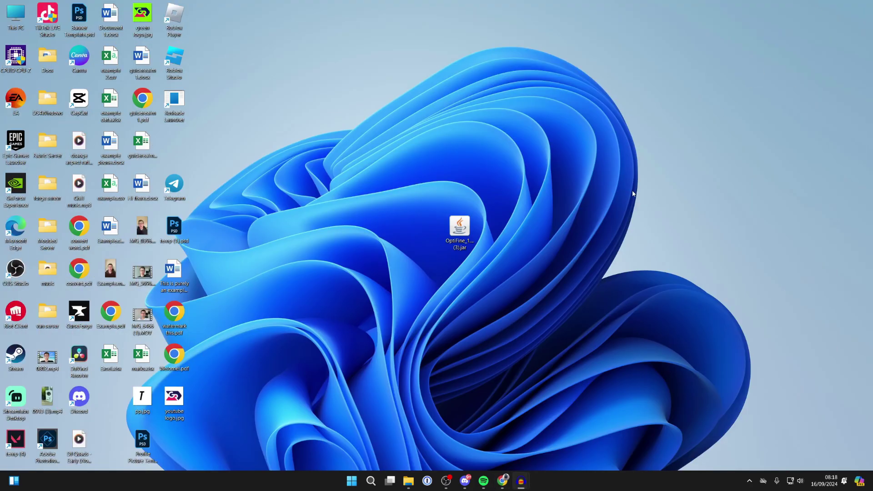
- Always open .jar files with Java(TM) Platform SE binary, launching the OptiFine 1.20.4 installer
right_click(463, 232)
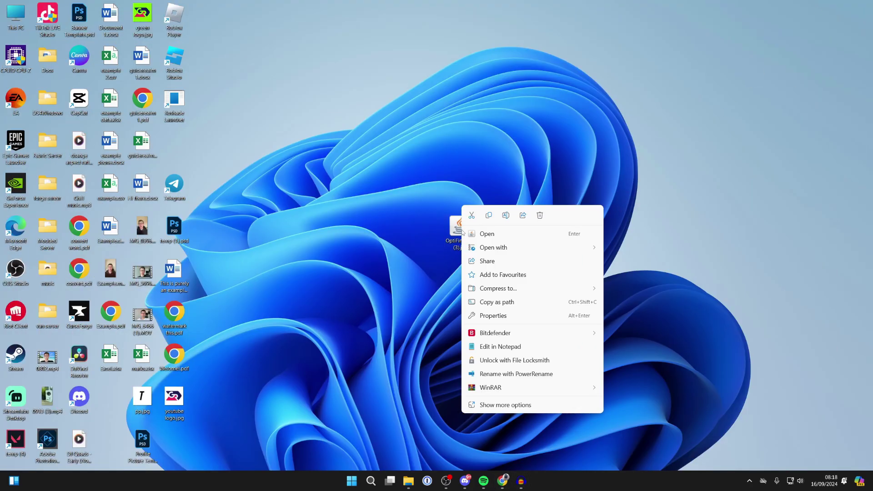
mouse_move(508, 249)
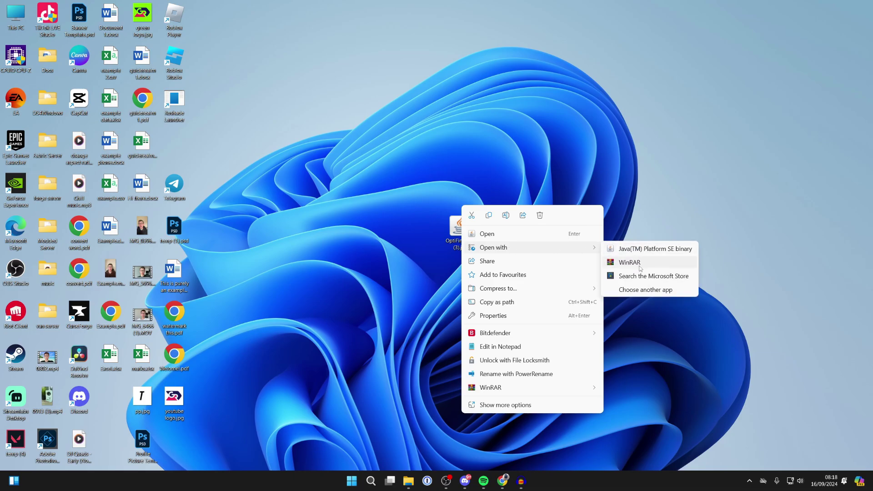
click(637, 290)
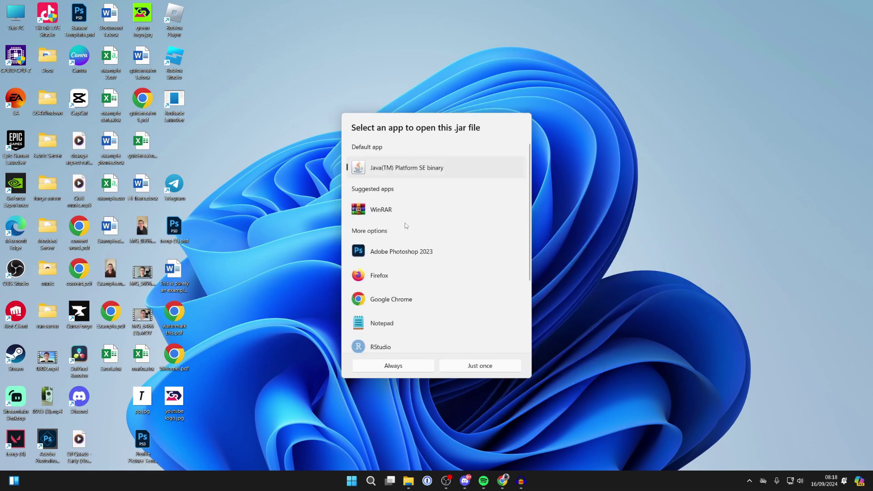
click(392, 366)
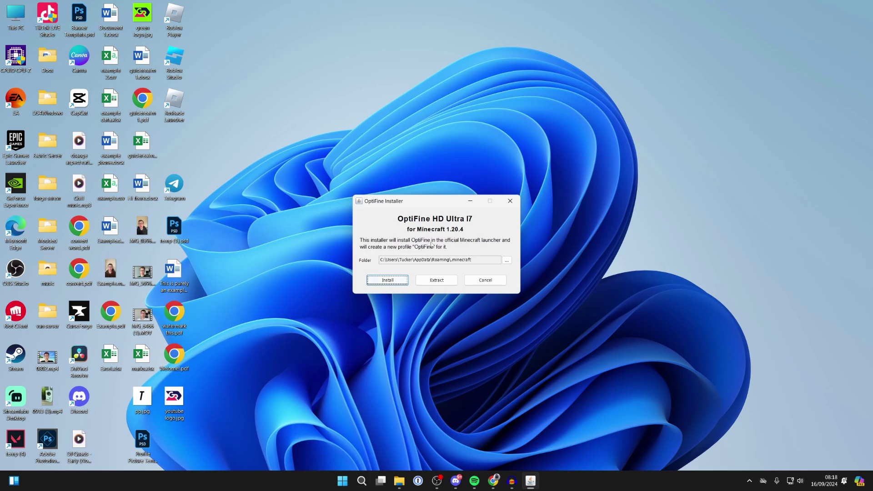
- Install OptiFine HD Ultra I7 into the Minecraft folder and confirm the success message
click(394, 281)
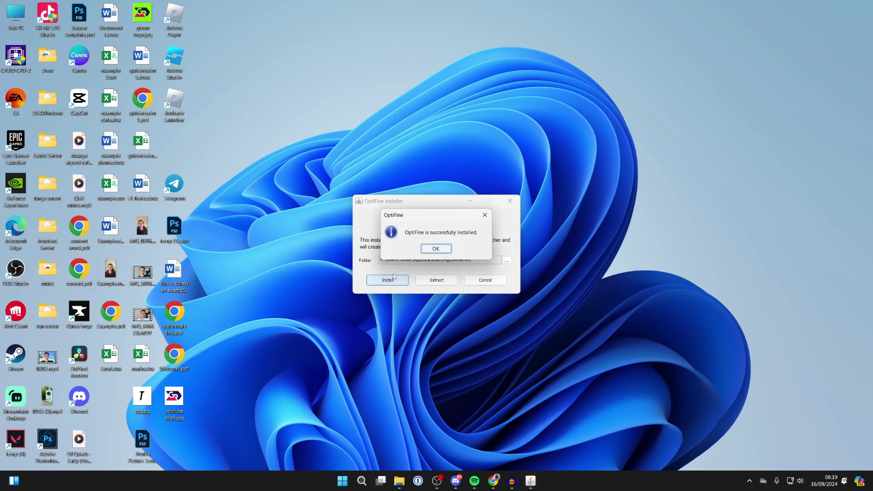
click(448, 250)
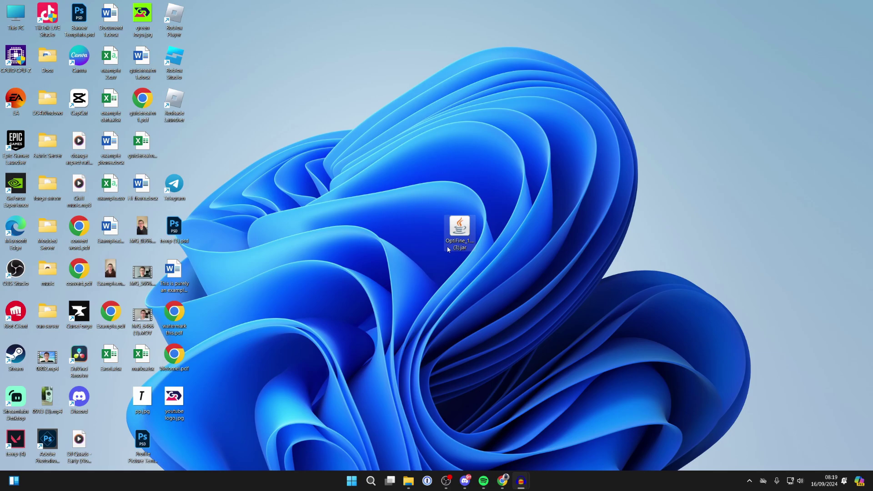
- Open Minecraft Launcher via 'mine' search, pick the OptiFine installation, and press PLAY
click(374, 483)
text(mine)
key(Return)
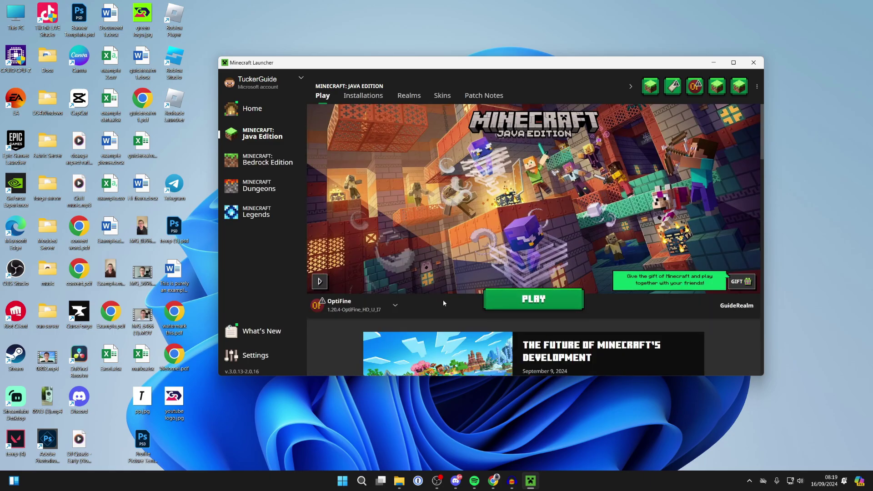
click(375, 306)
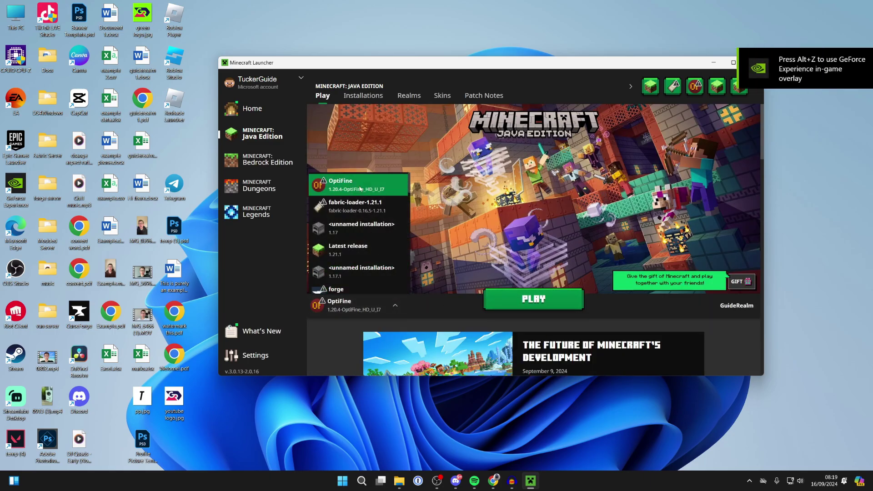
click(360, 189)
click(519, 295)
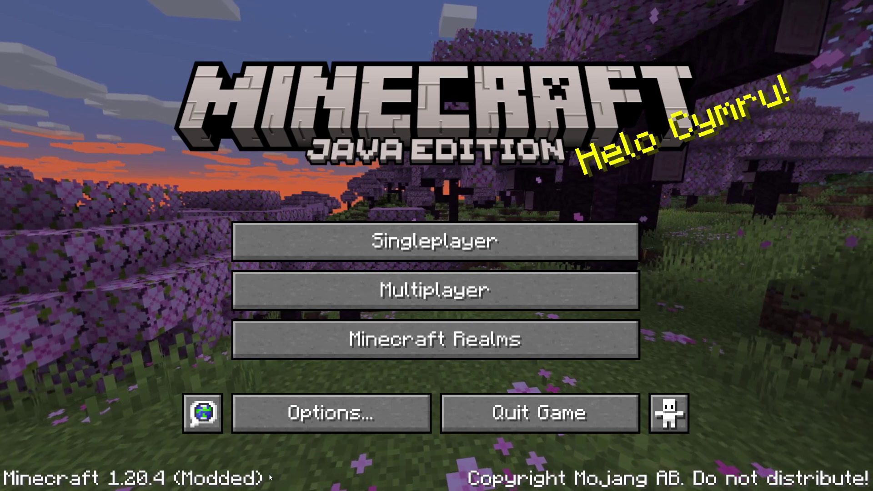
- Open Options, then Video Settings, to view the OptiFine HD I7 Ultra settings
click(314, 409)
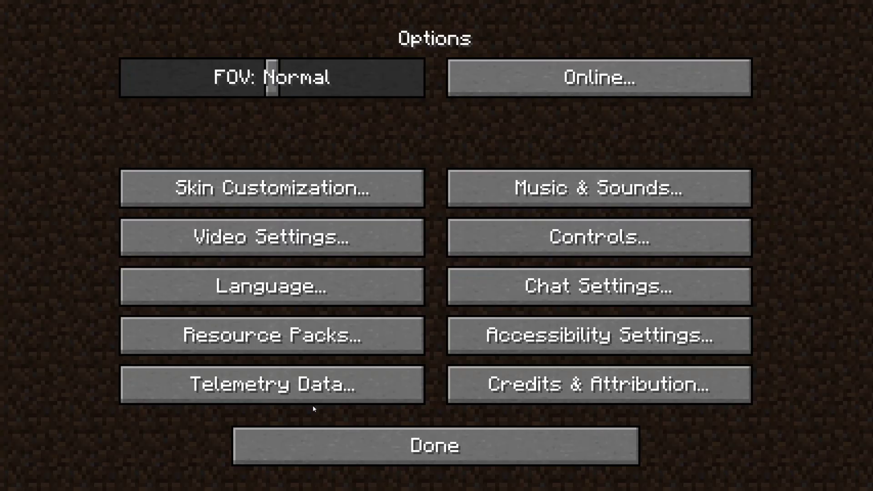
click(293, 233)
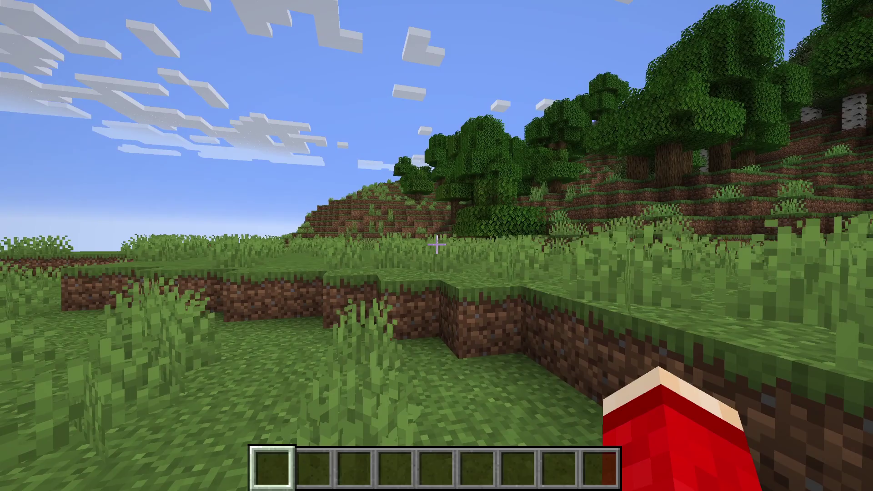
- Confirm OptiFine appears in Video Settings, then resume play and walk to the dug hole
key(w)
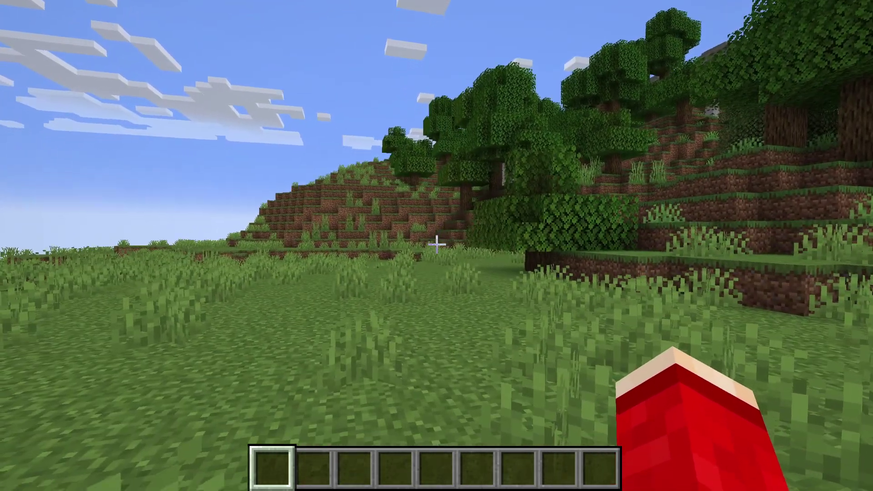
key(Escape)
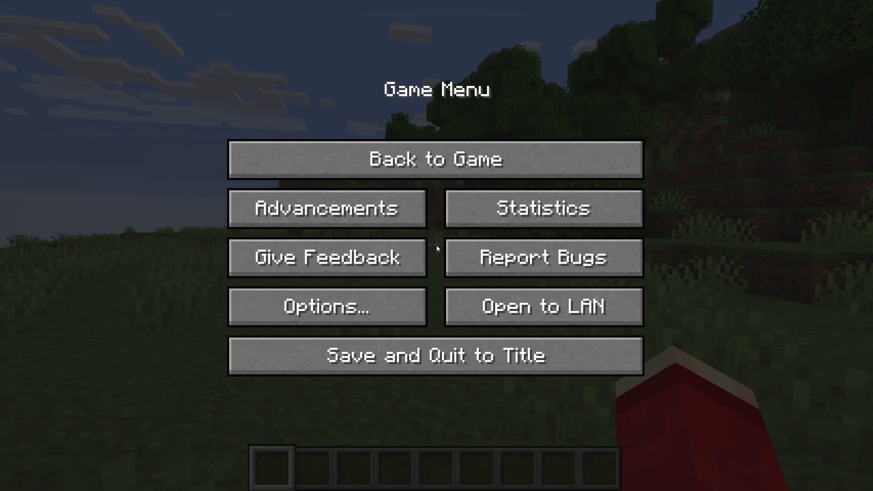
click(405, 295)
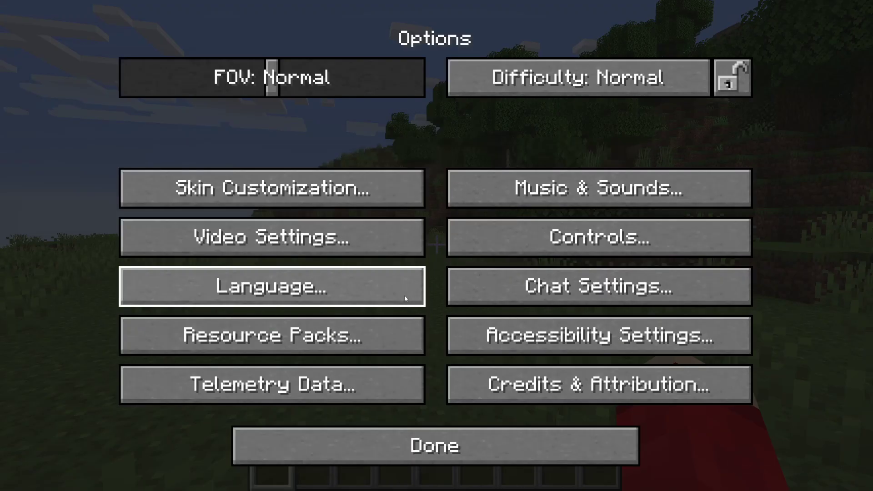
click(363, 242)
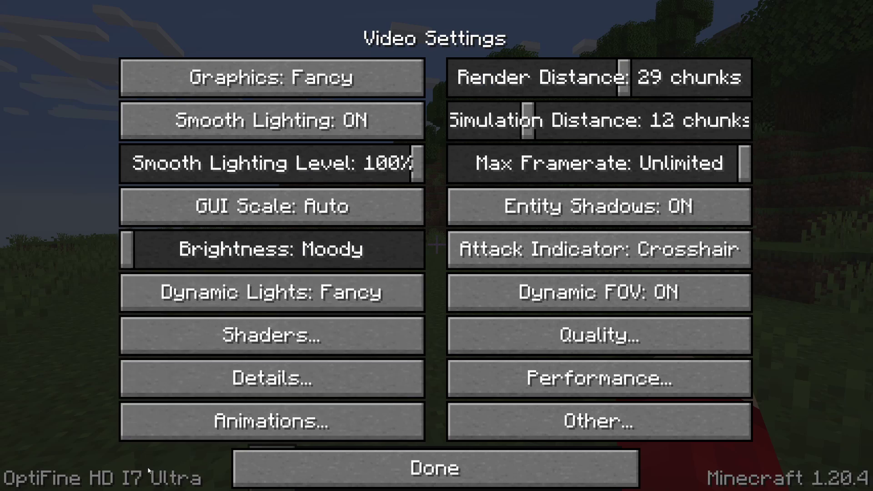
key(Escape)
key(w)
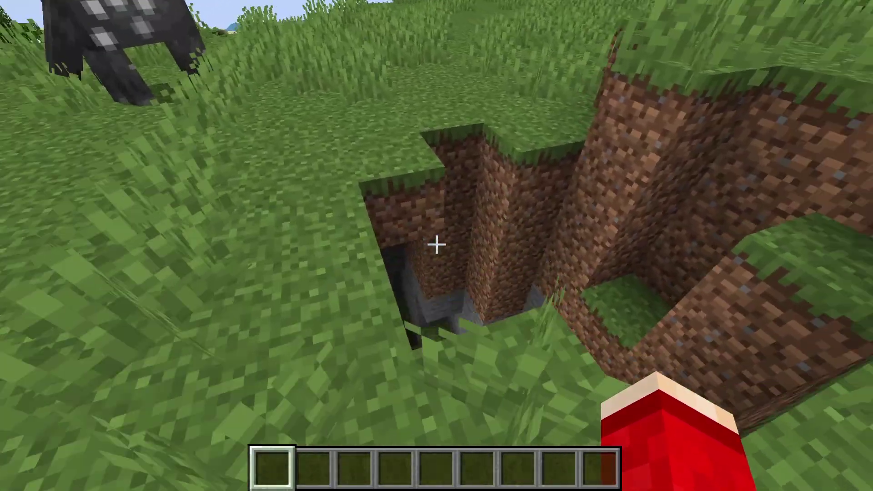